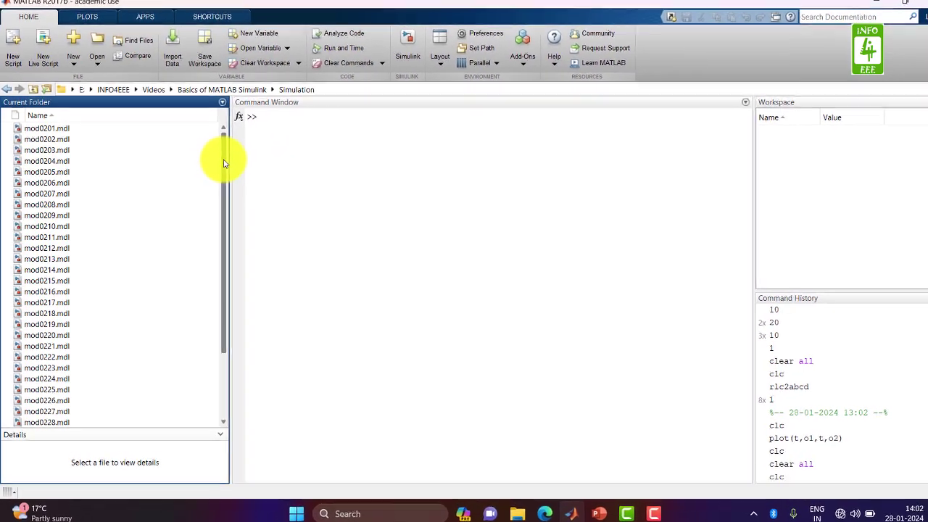
- Open the mod0236.mdl model from the file list and bring its window to the front
scroll(216, 185, down, 2)
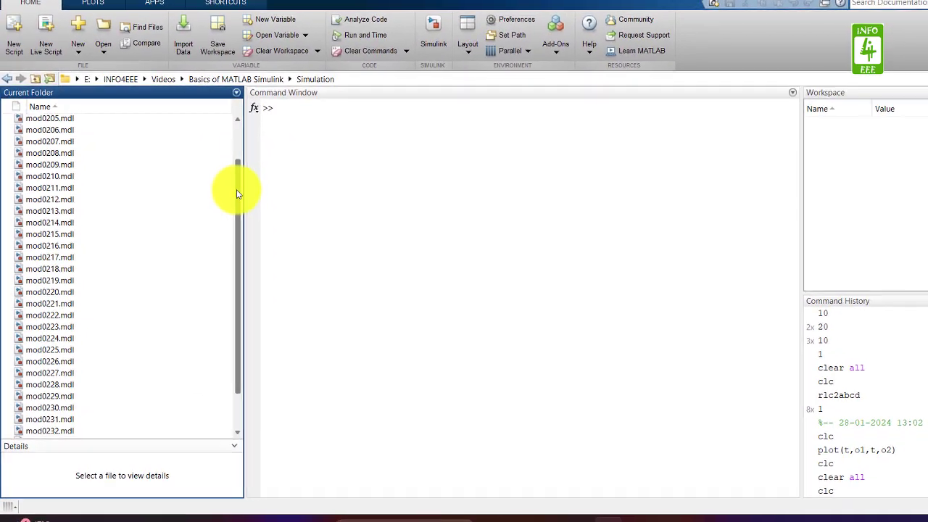
scroll(244, 190, down, 2)
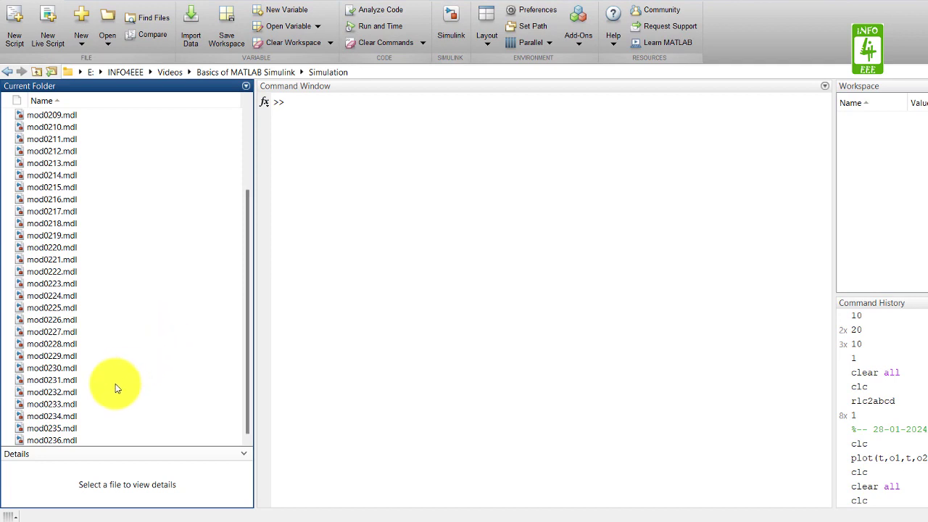
click(58, 441)
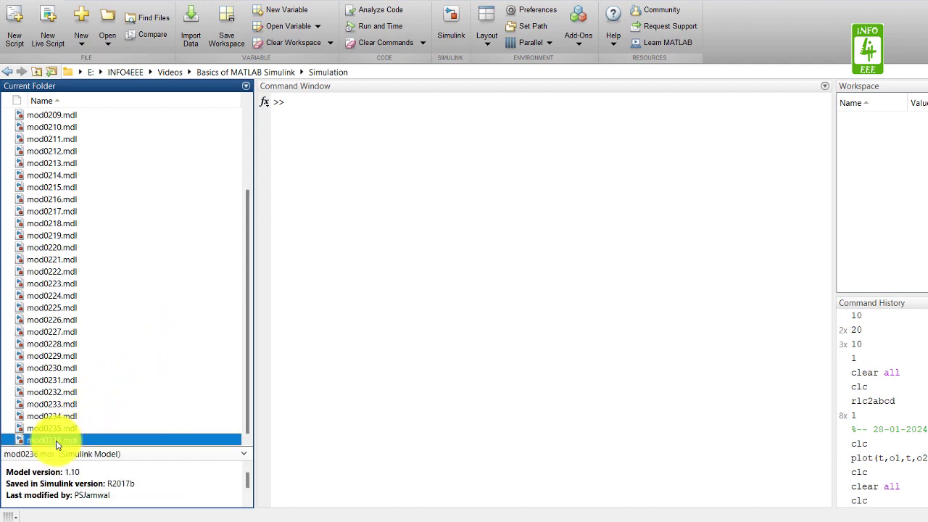
double_click(57, 440)
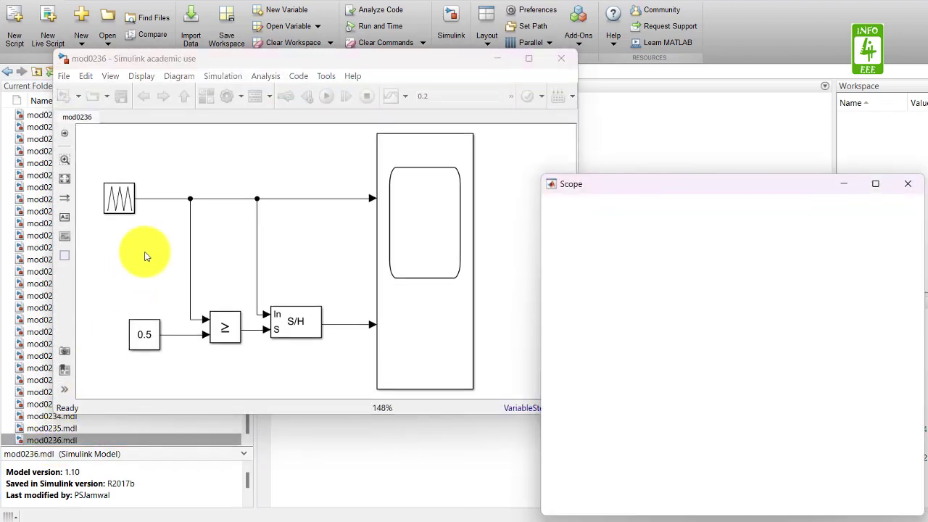
click(79, 58)
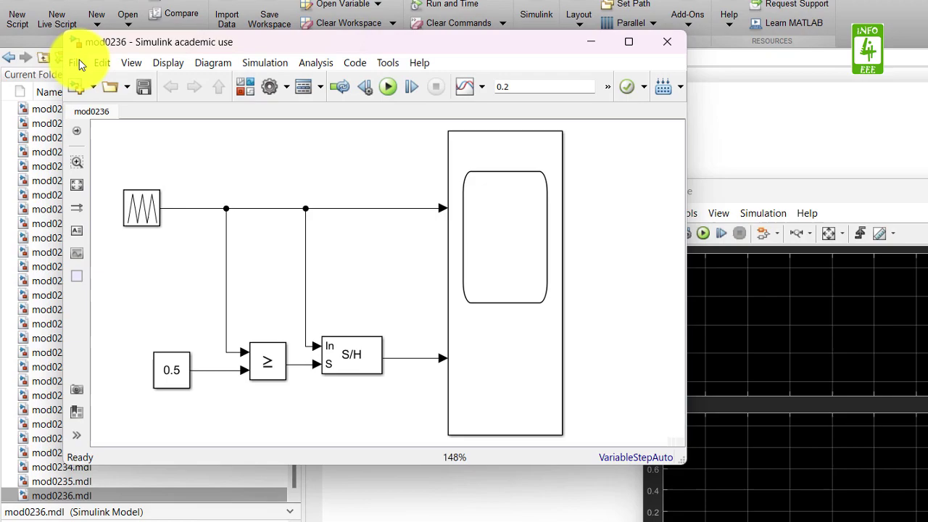
- Save the model as mod0237 in .mdl format
click(81, 60)
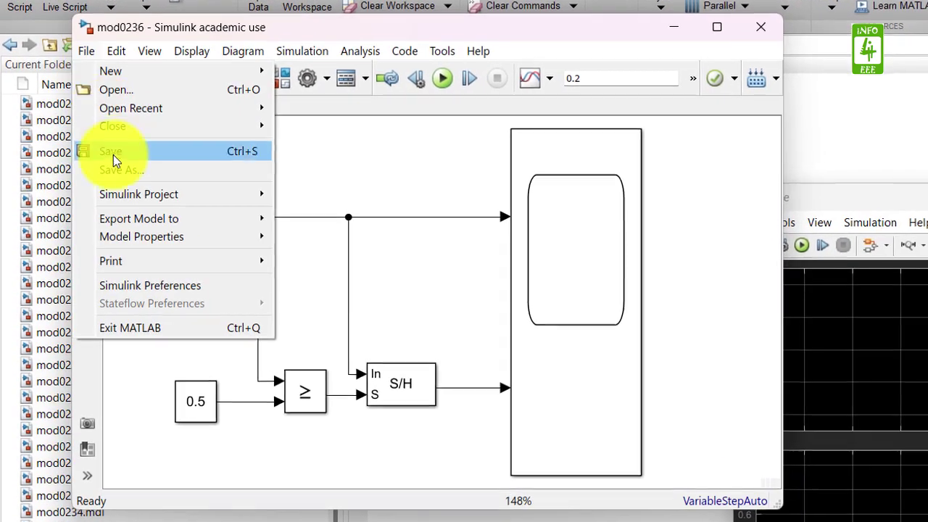
click(115, 171)
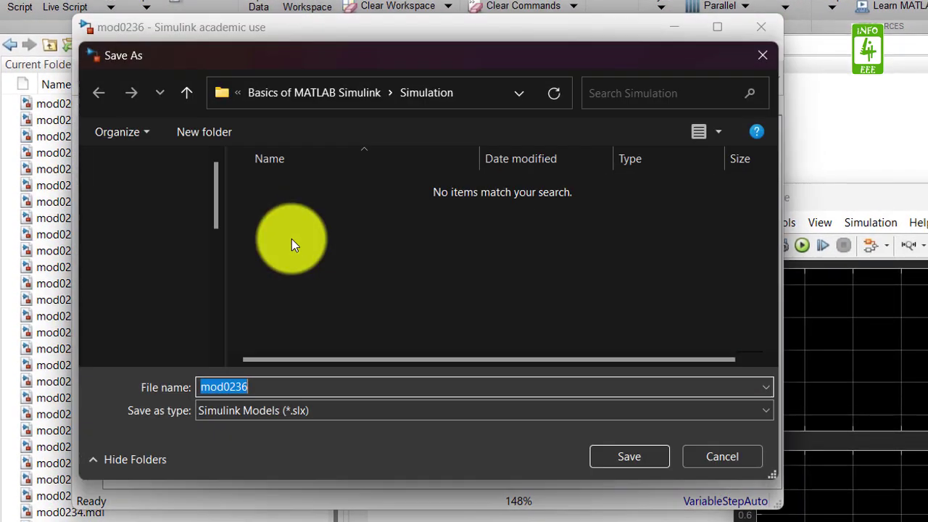
click(340, 410)
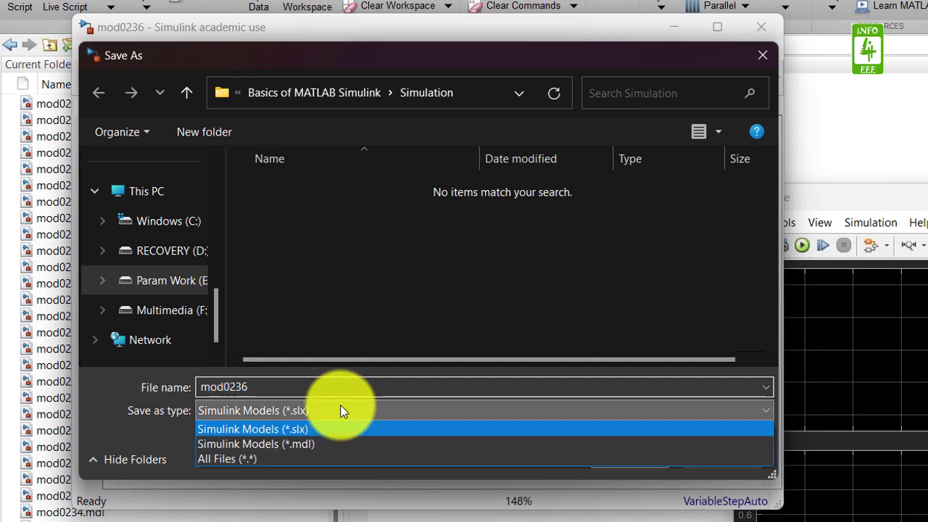
key(Down)
key(Return)
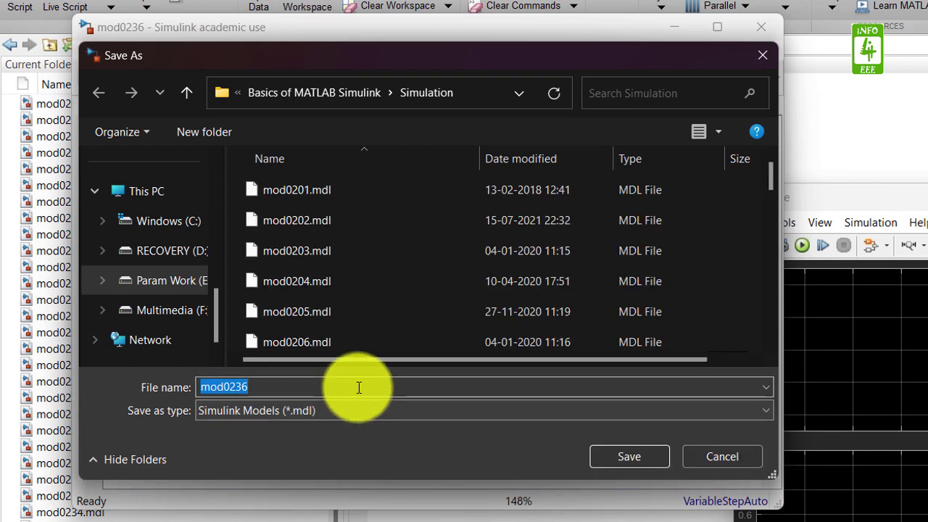
key(BackSpace)
text(7)
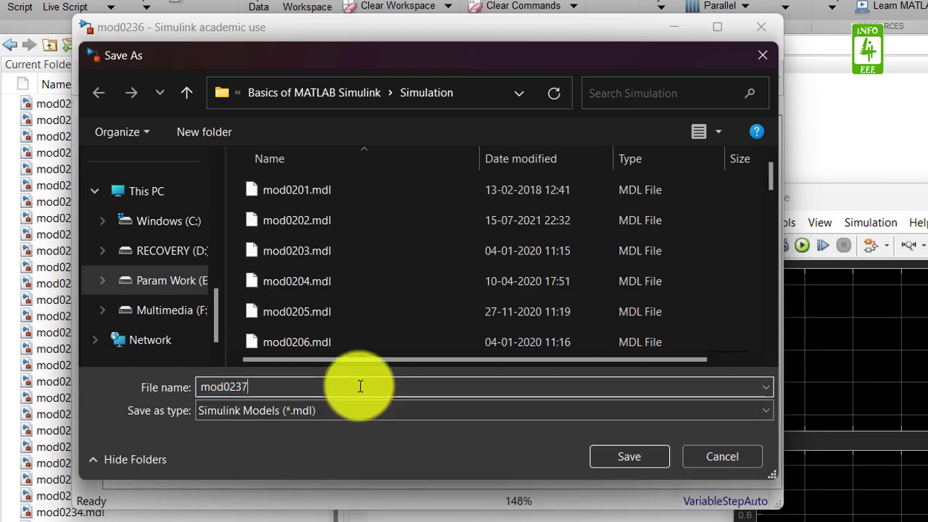
key(Return)
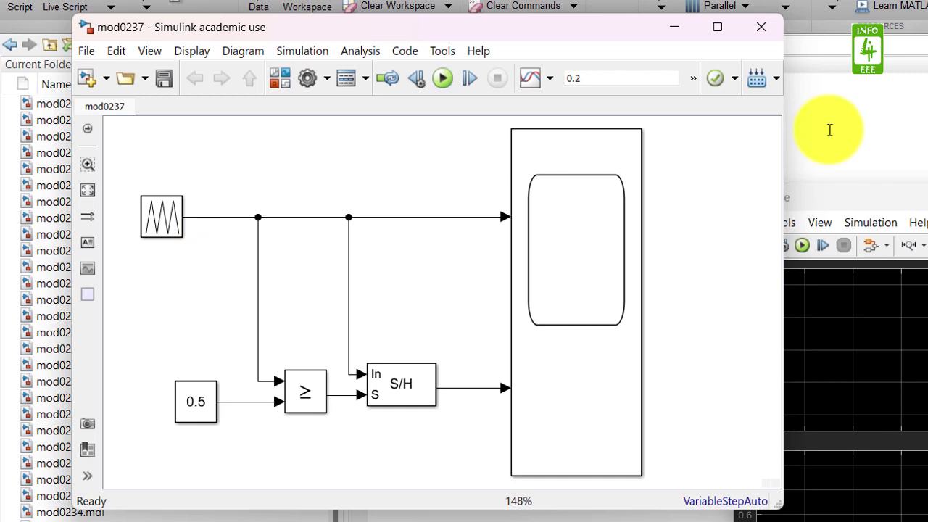
- Copy the Sine Wave block from mod0202.mdl and paste it into mod0237 below the Repeating Sequence
click(810, 123)
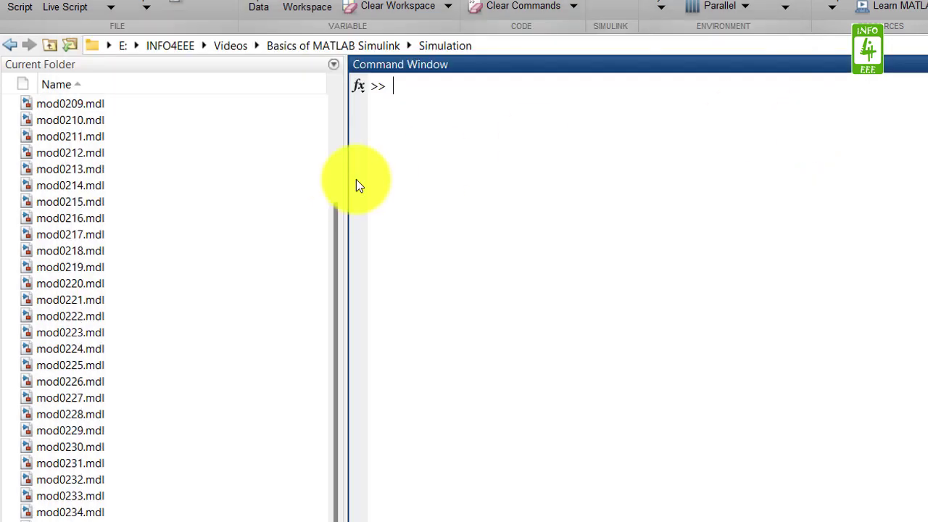
drag(334, 233, 324, 113)
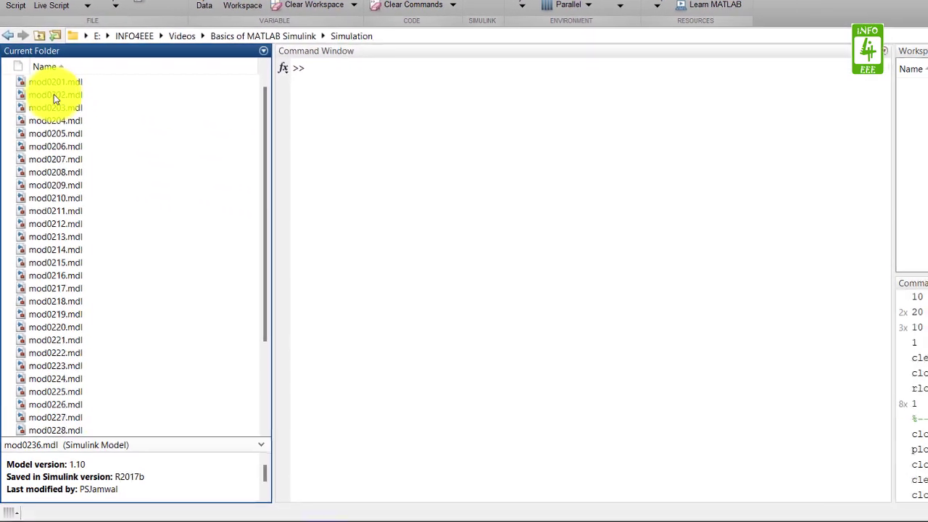
double_click(53, 95)
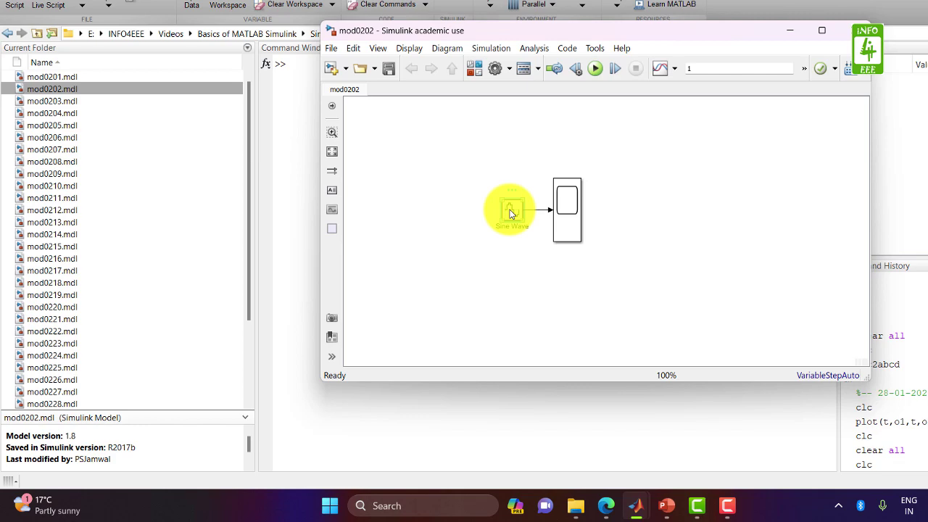
mouse_move(636, 505)
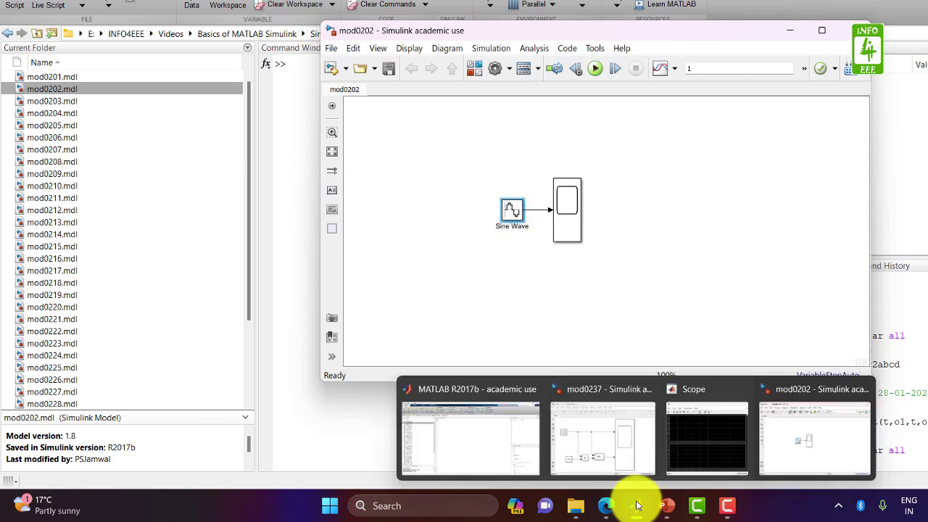
click(601, 446)
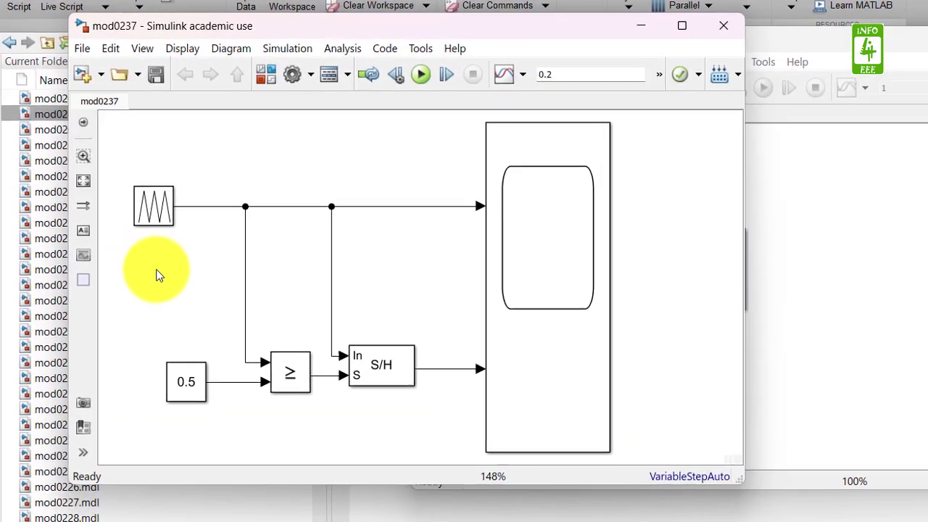
key(ctrl+v)
- Delete the Repeating Sequence block and drop the Sine Wave onto its loose signal lines
click(161, 224)
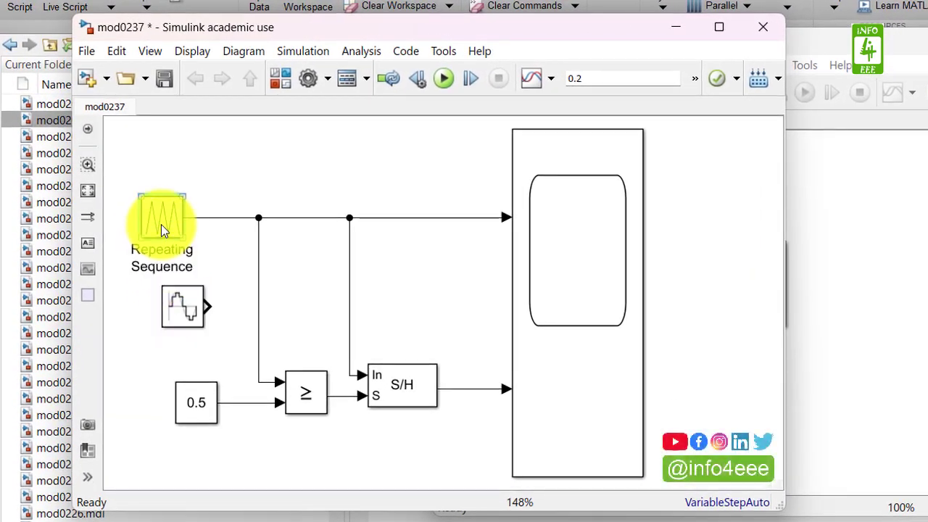
key(Delete)
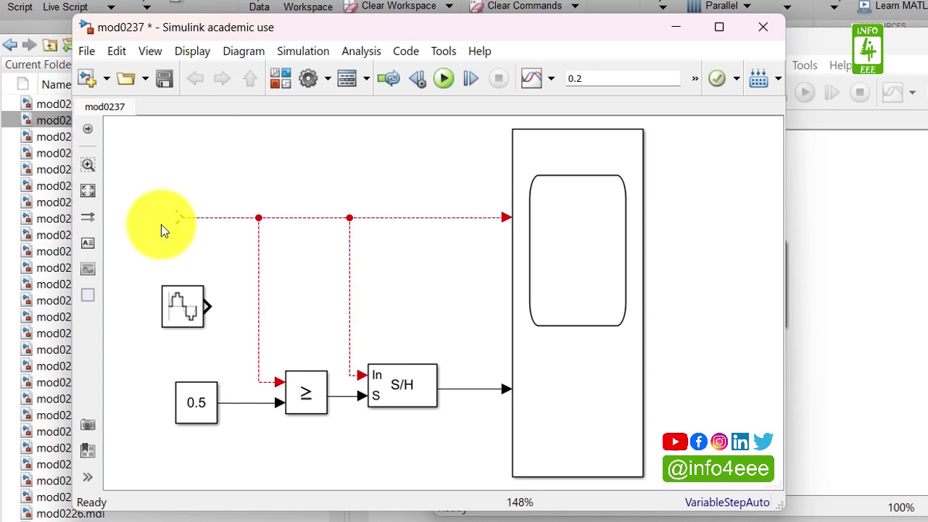
click(182, 307)
drag(180, 306, 156, 218)
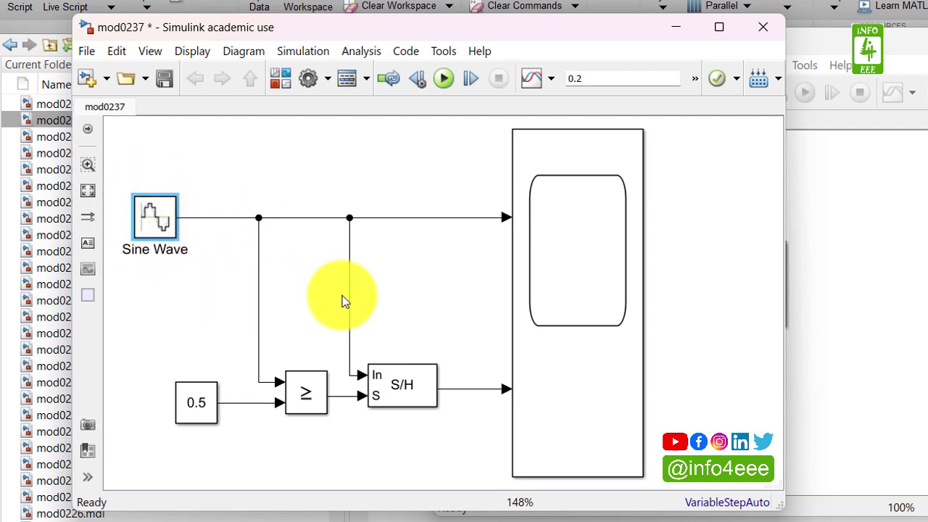
- Replace the 0.5 Constant with a feedback line from the S/H output to the comparator's lower input
click(197, 403)
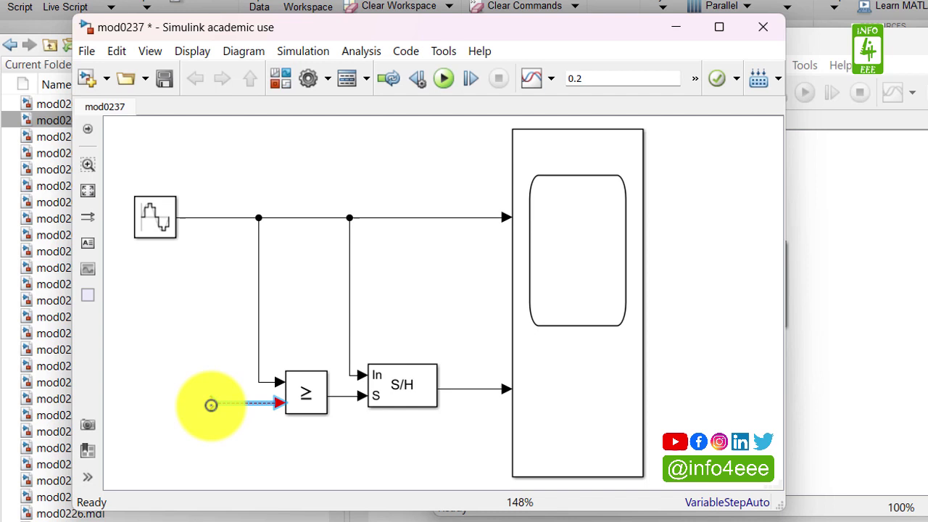
drag(211, 405, 456, 389)
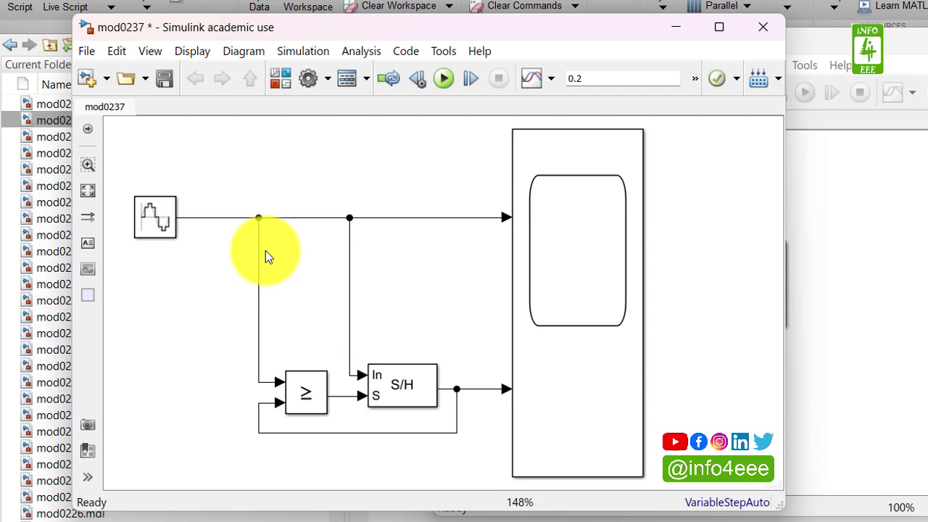
click(274, 374)
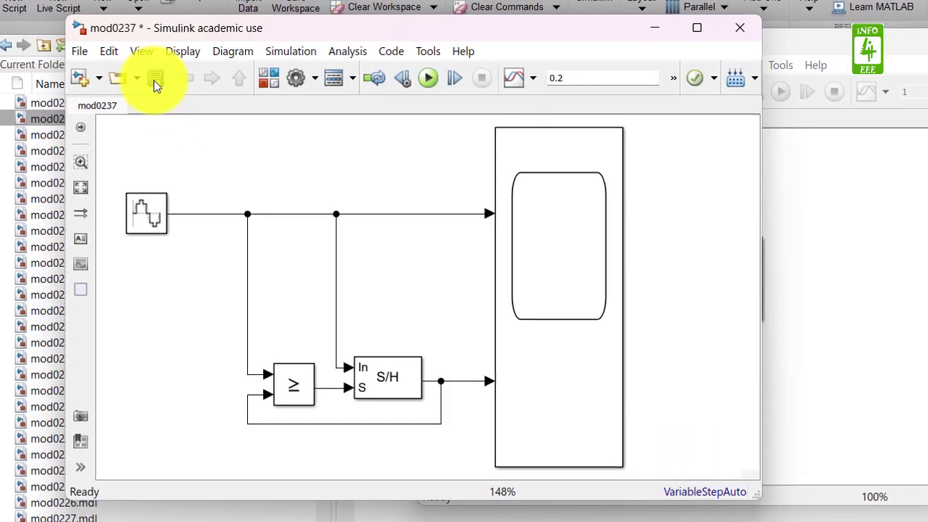
- Save mod0237, open the Scope, run the simulation and scale the axes to fit
click(155, 78)
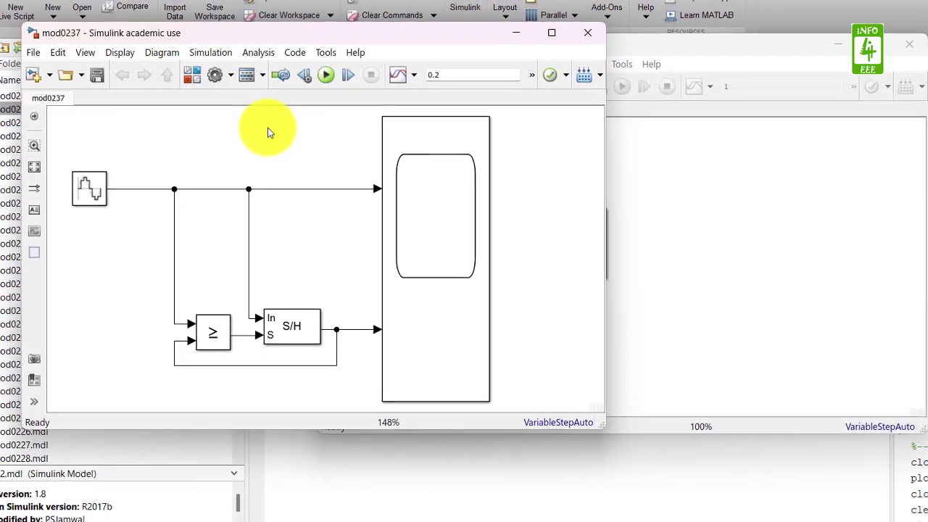
click(423, 137)
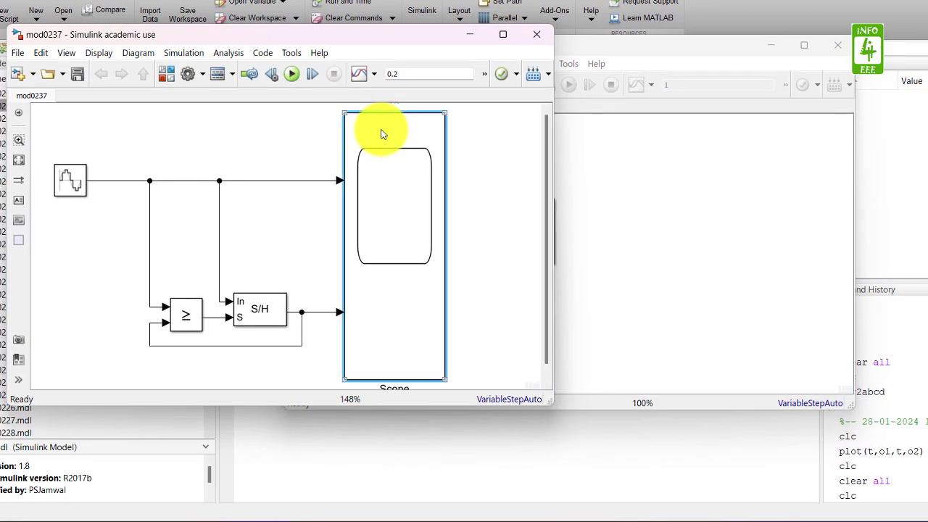
double_click(383, 134)
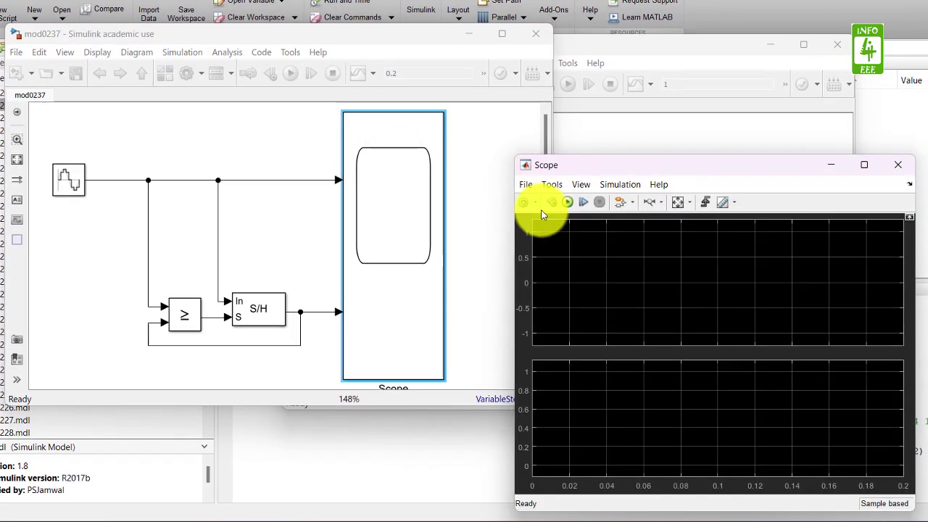
click(567, 203)
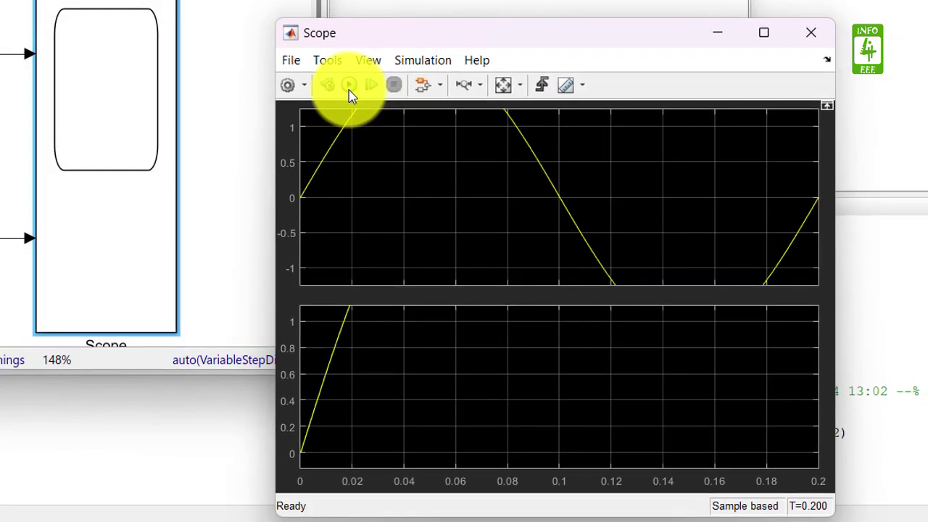
click(498, 86)
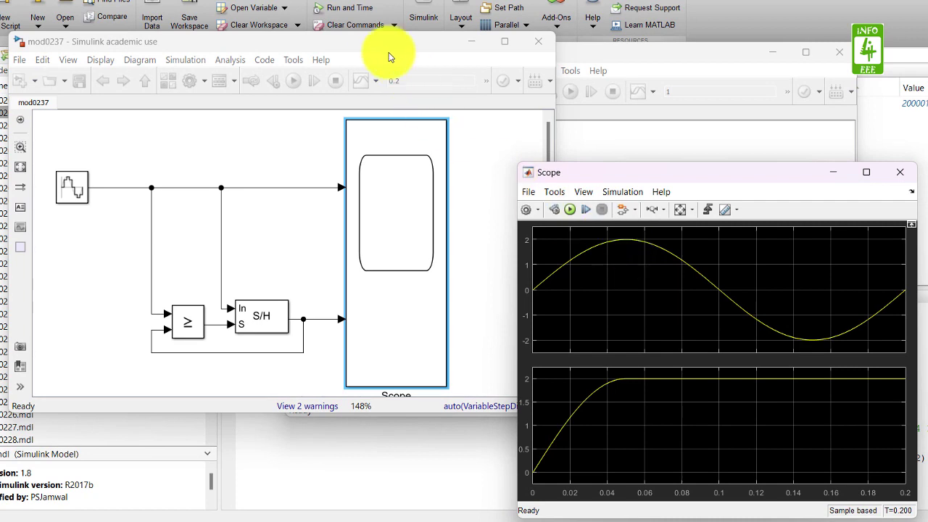
- Change the stop time to 0.6, rerun, and view the Scope's three sine cycles
click(381, 49)
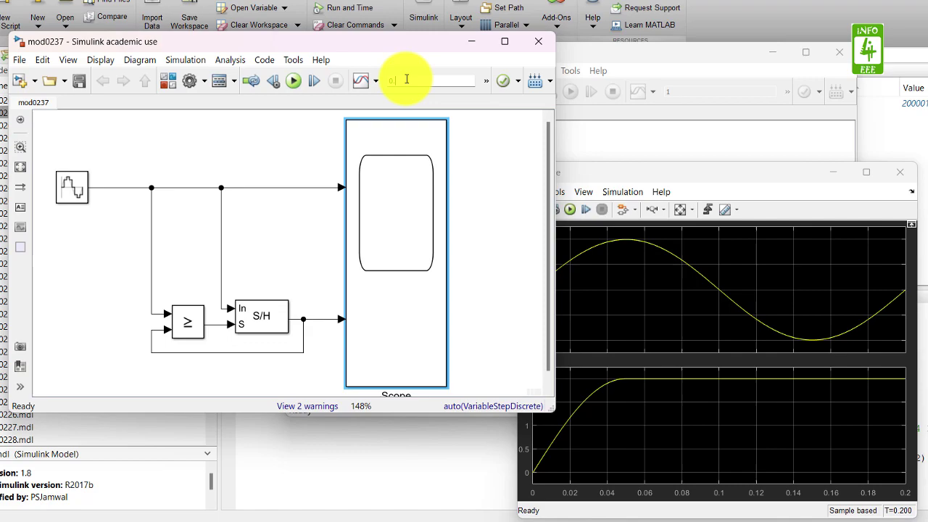
click(406, 79)
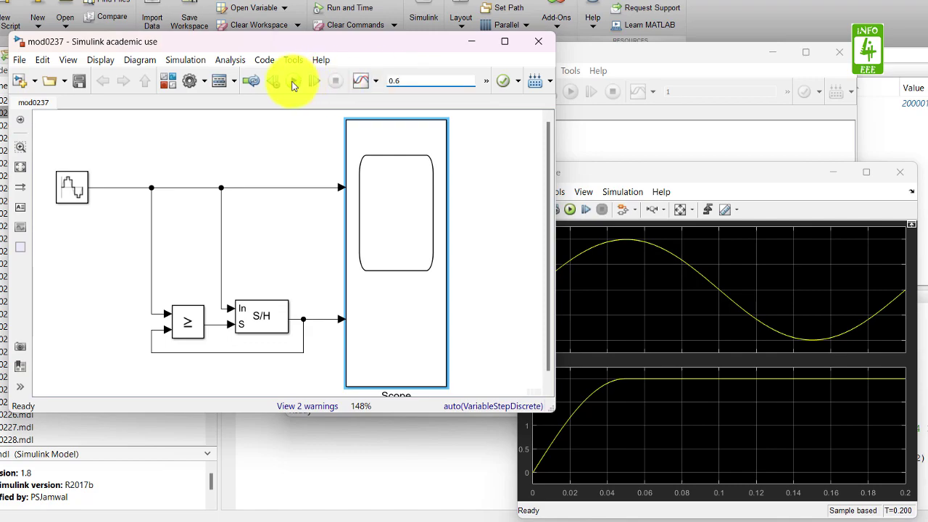
click(293, 82)
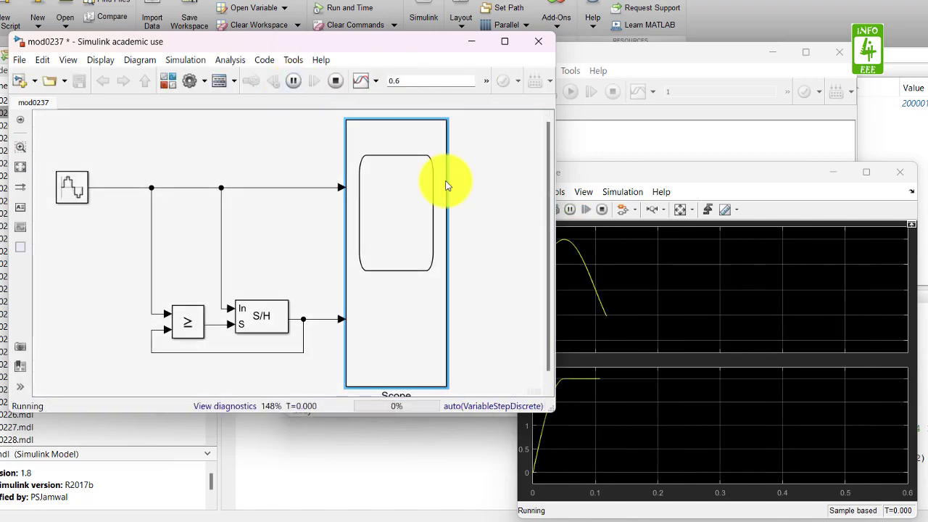
click(605, 178)
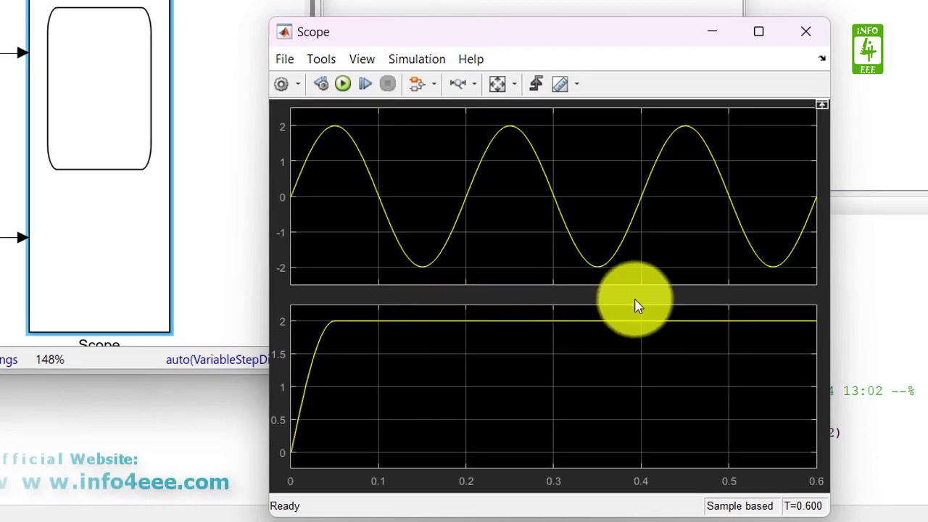
- Switch the Scope layout to a single 1x1 plot showing both signals
click(298, 86)
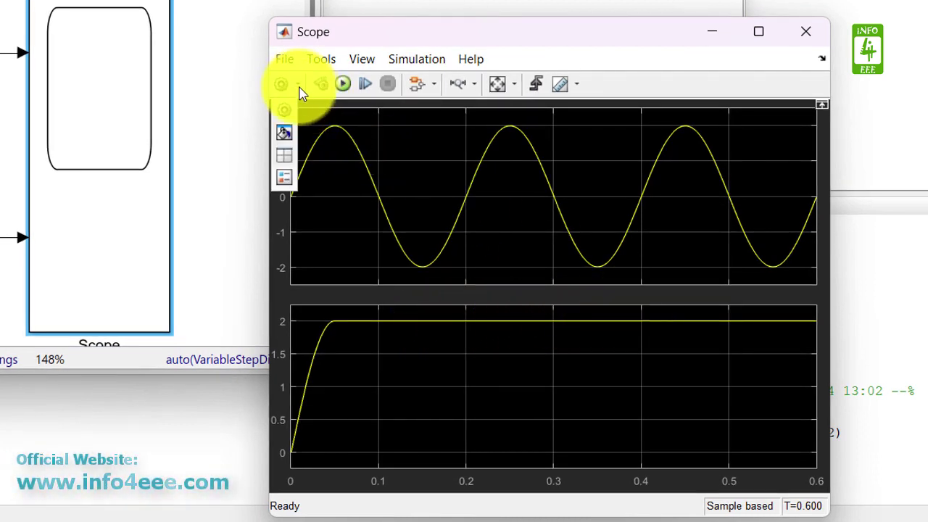
click(287, 158)
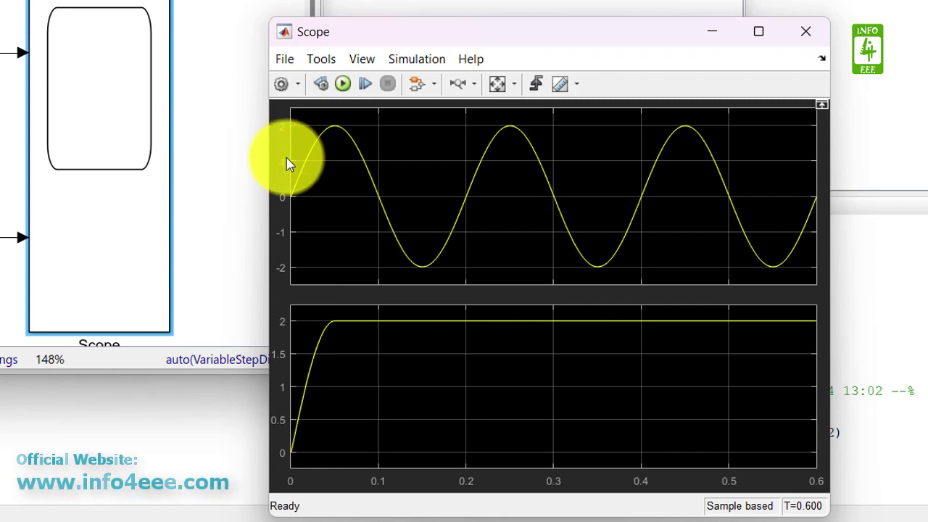
click(299, 182)
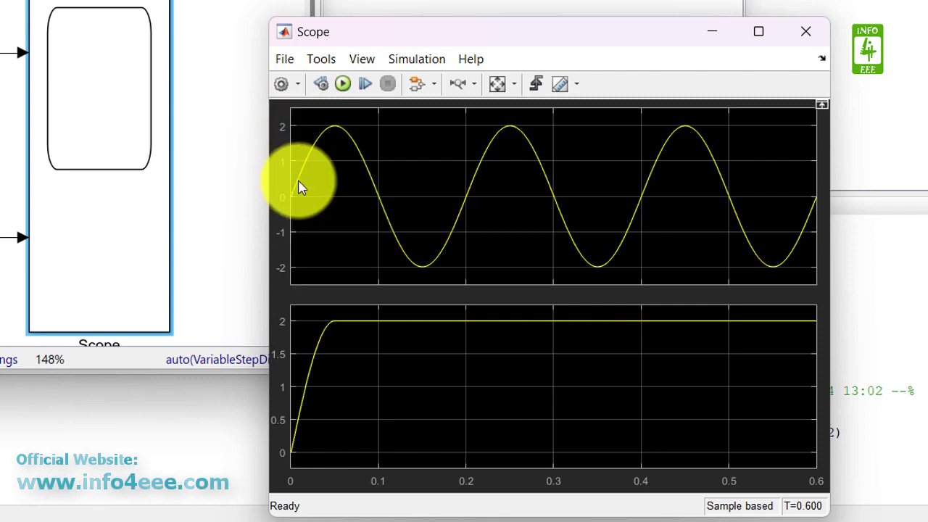